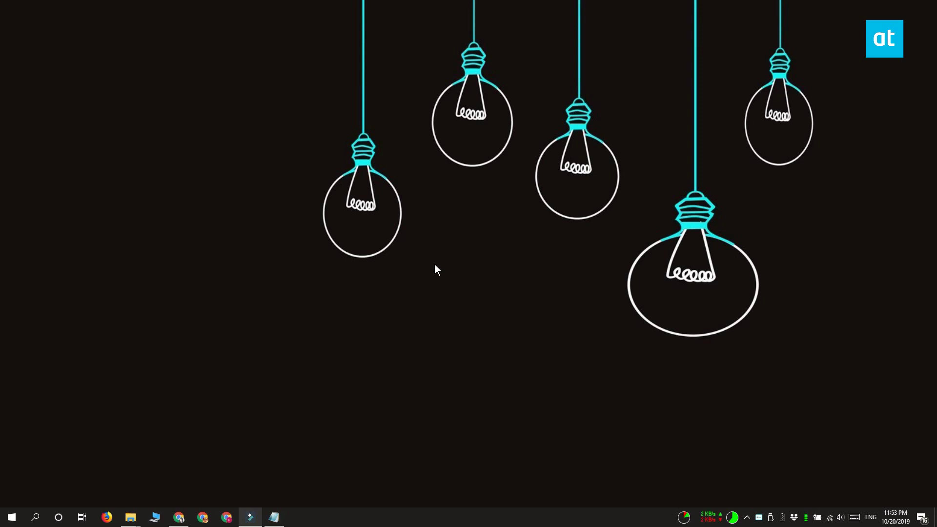
Create a new desktop folder named DesktopTextSkin and open it in a window.
right_click(103, 239)
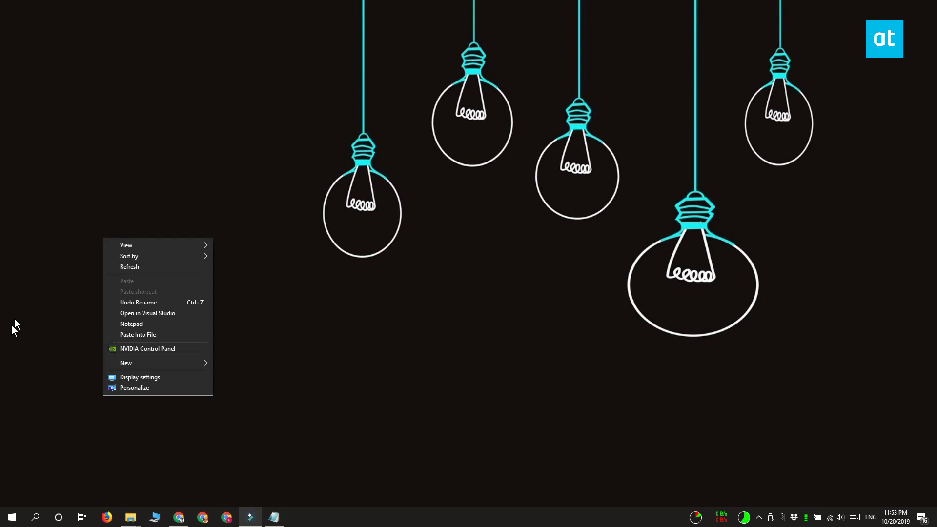
mouse_move(127, 363)
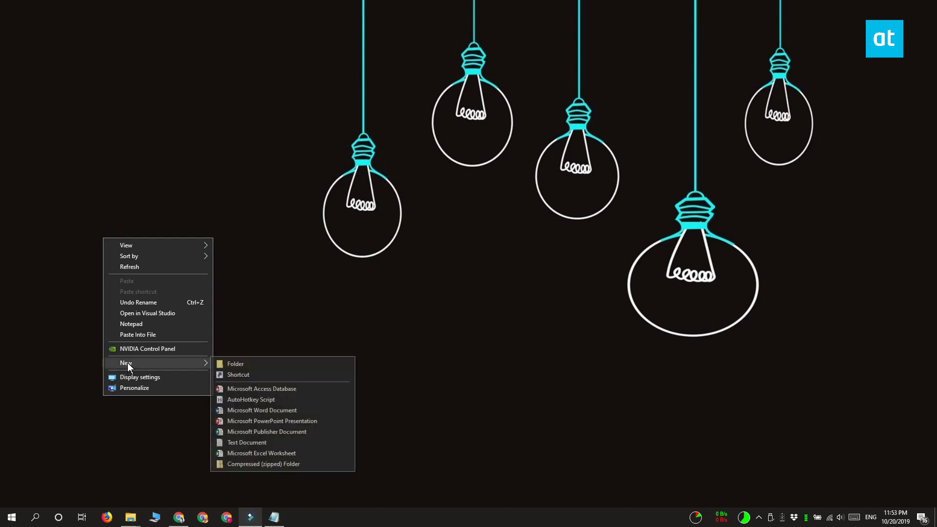
click(230, 364)
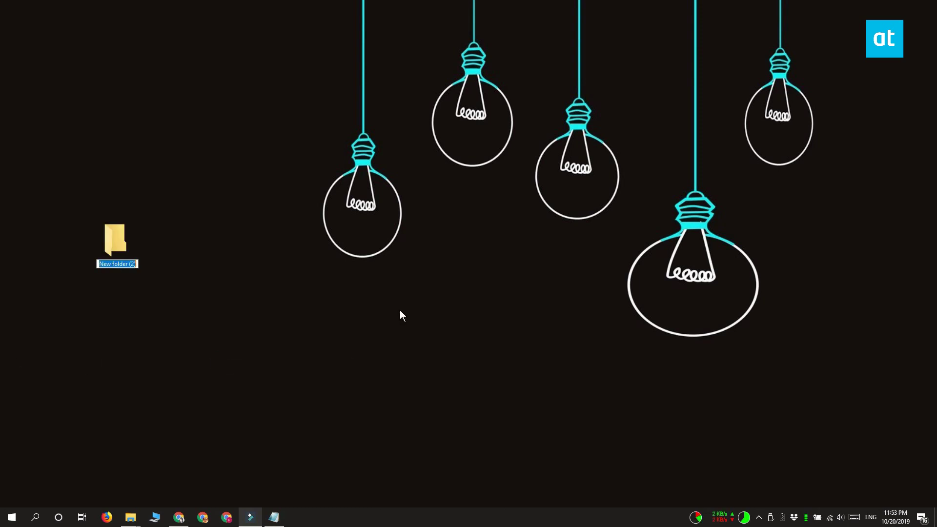
text(DesktopTextSkin)
key(Return)
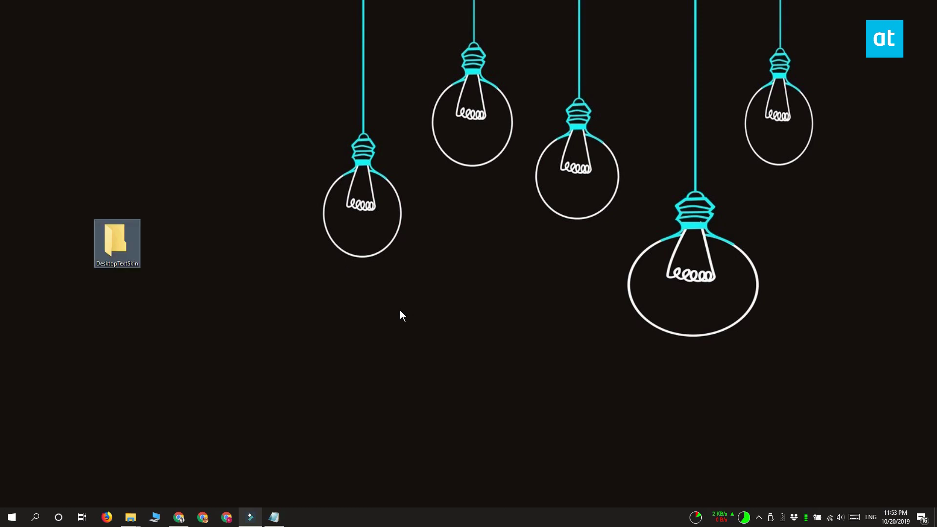
click(400, 315)
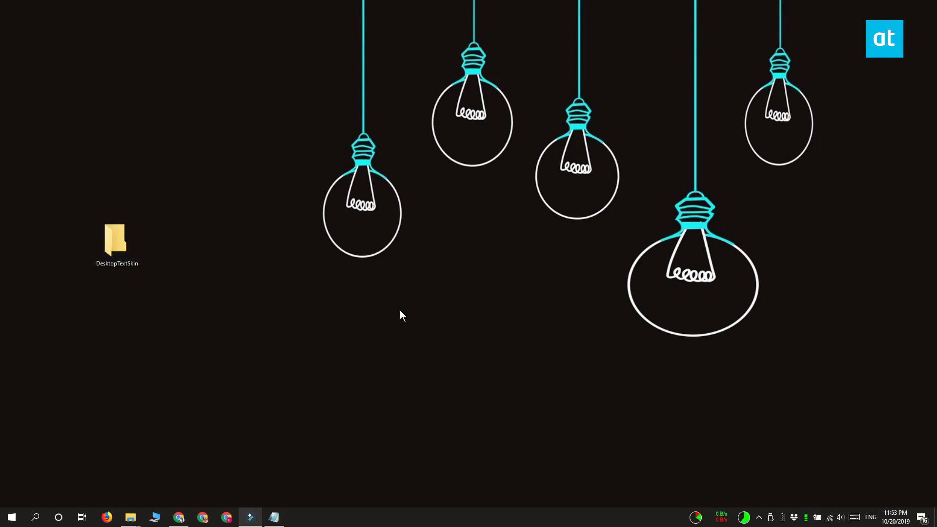
click(445, 188)
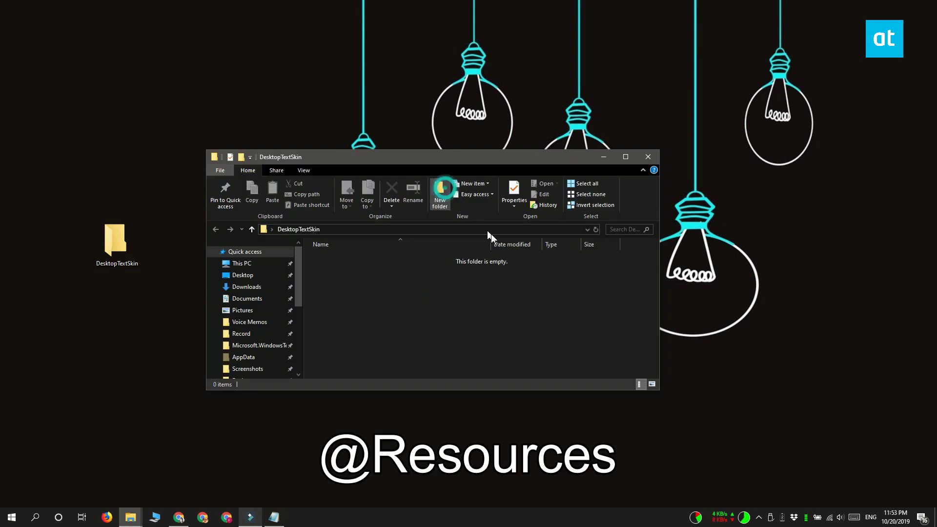
text(@R)
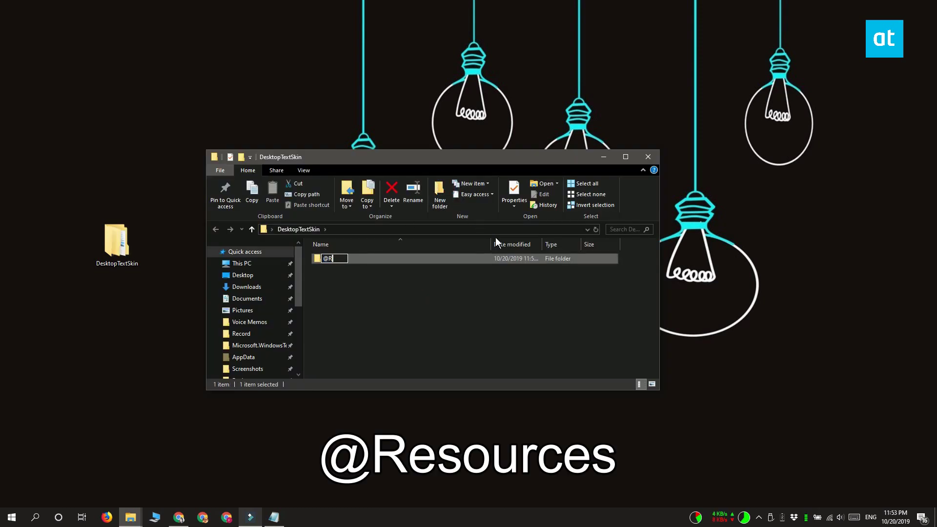
text(esources)
key(Return)
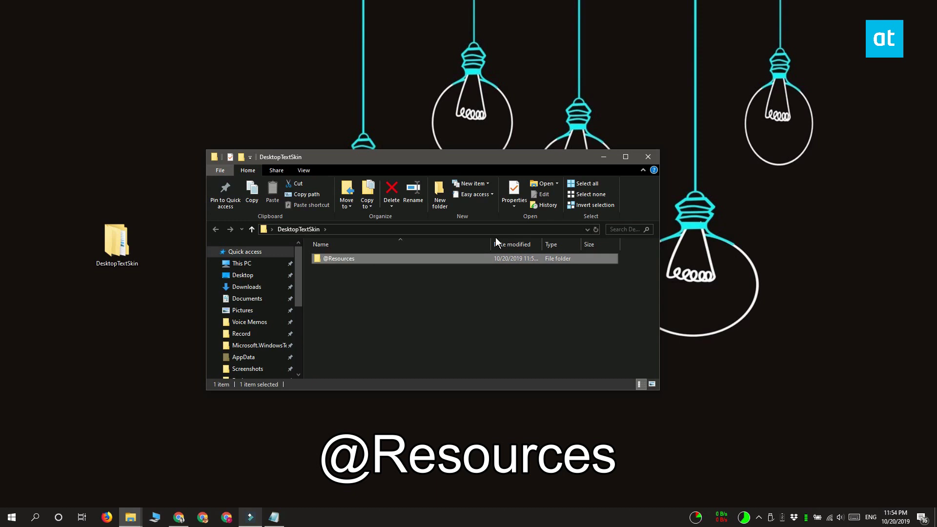
key(Return)
click(445, 194)
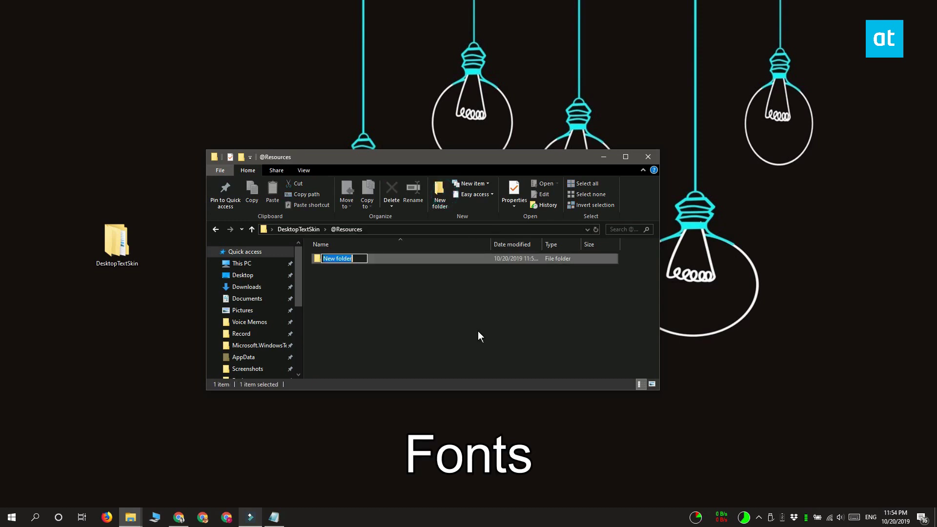
text(Fonts)
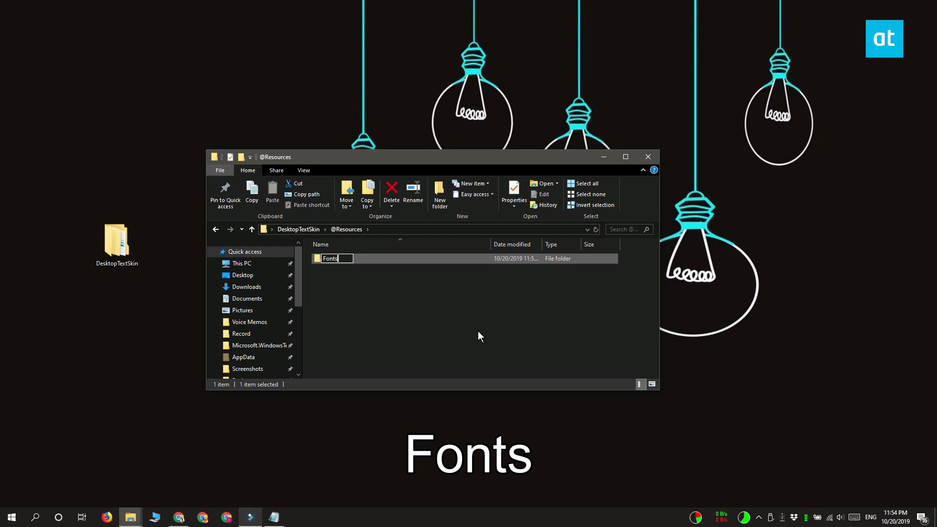
key(Return)
key(Return)
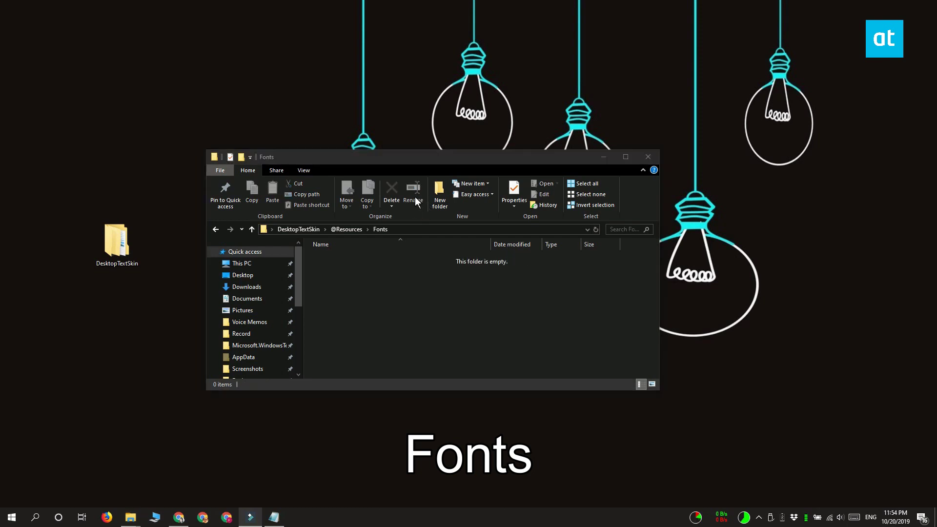
drag(414, 197, 558, 337)
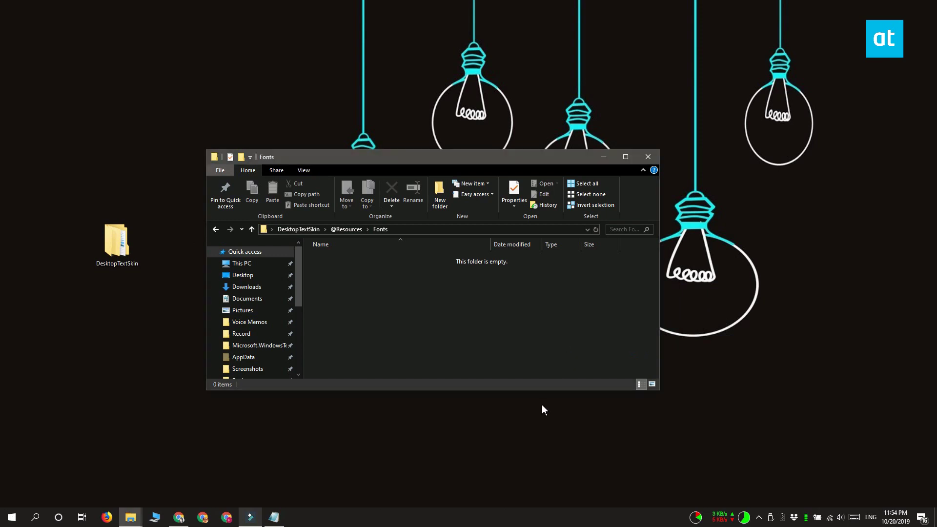
click(514, 346)
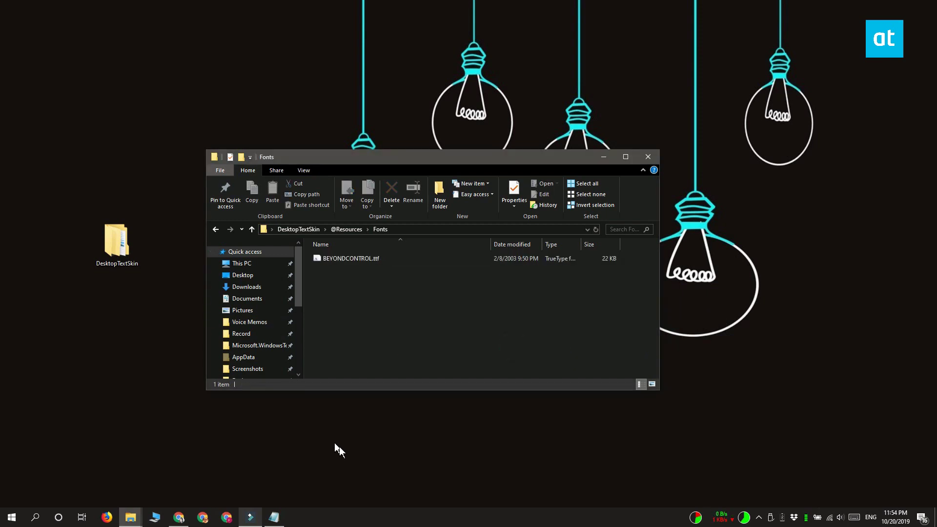
click(125, 416)
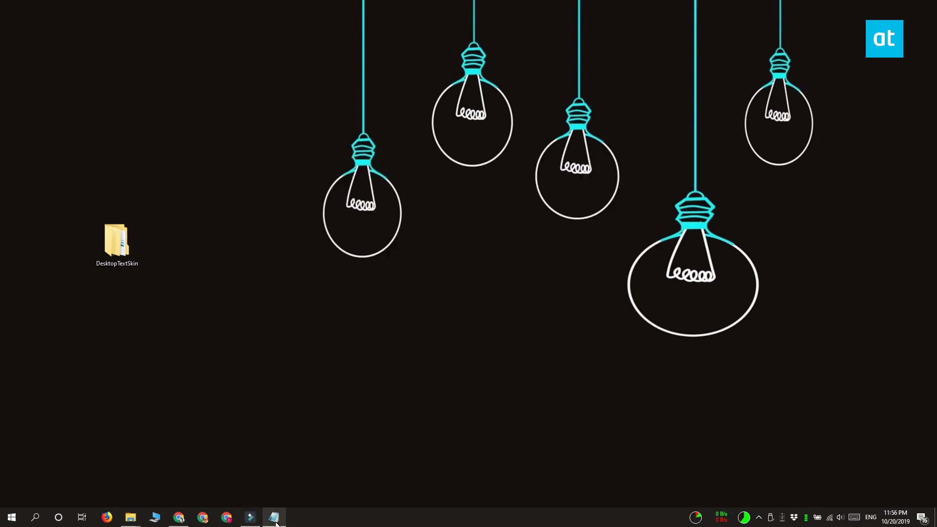
click(274, 518)
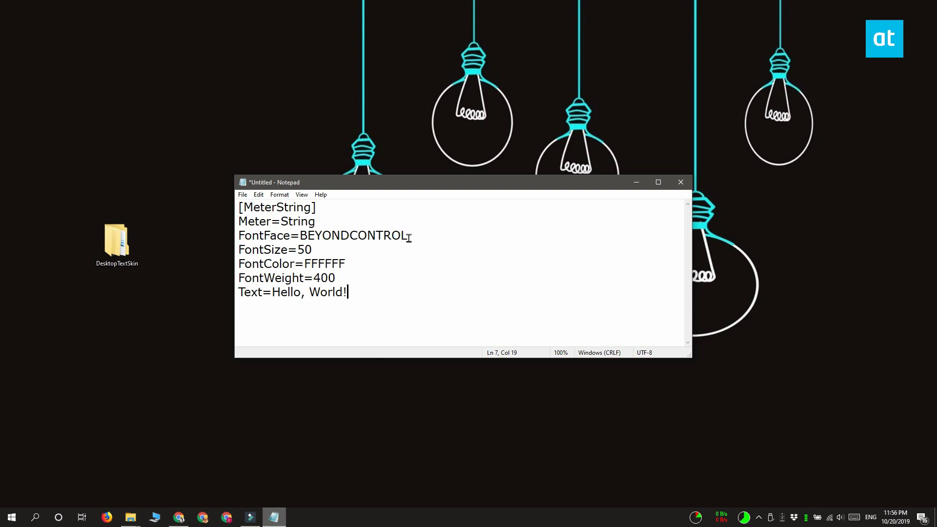
drag(408, 236, 302, 236)
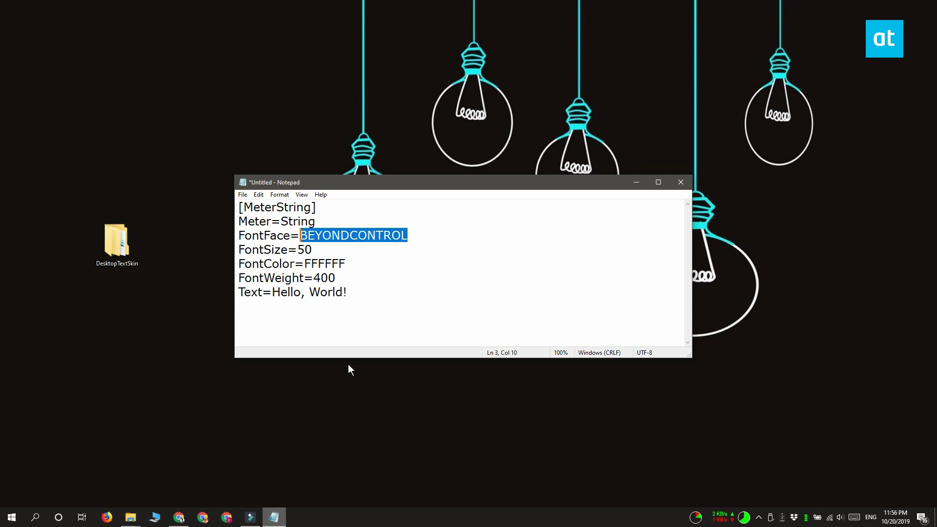
text(Arial)
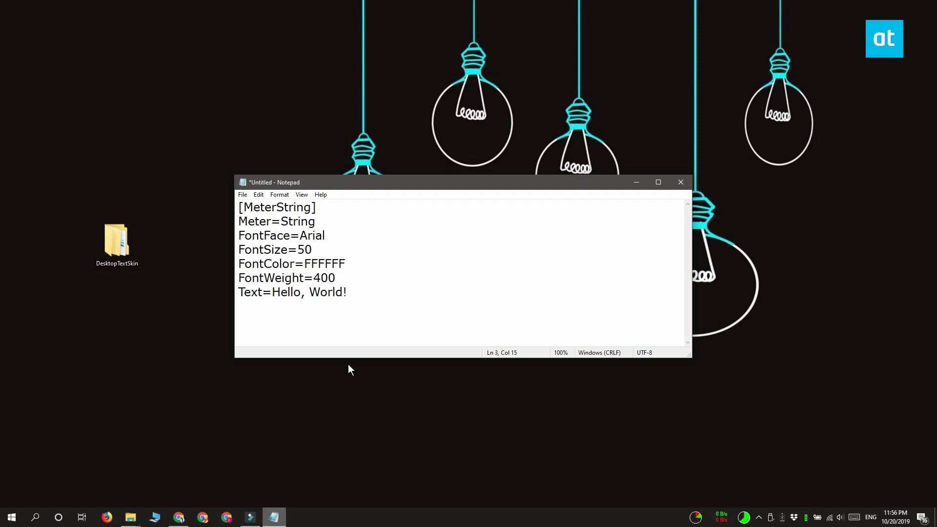
key(ctrl+z)
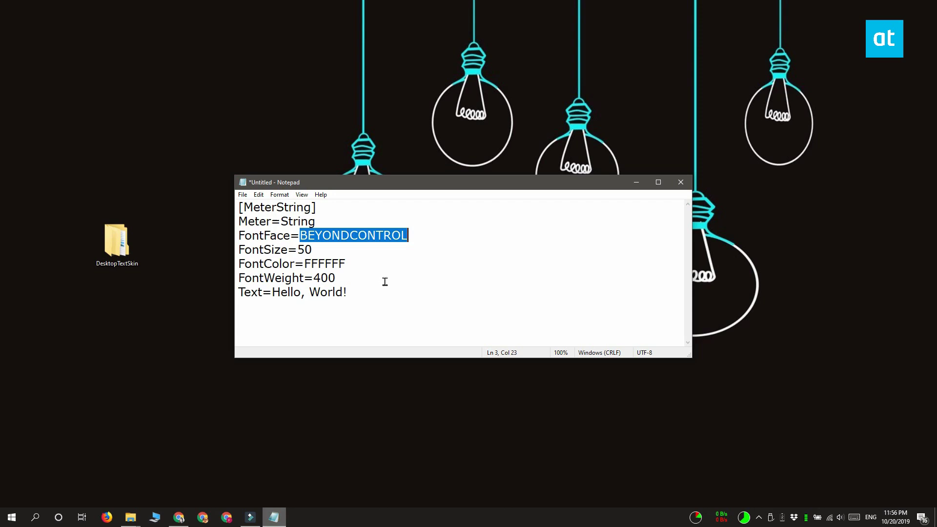
drag(312, 250, 297, 250)
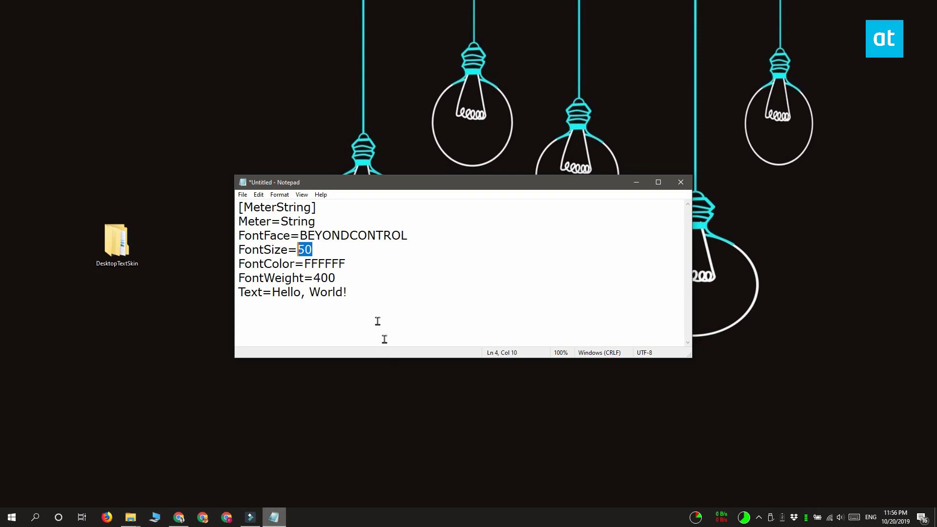
drag(347, 264, 305, 264)
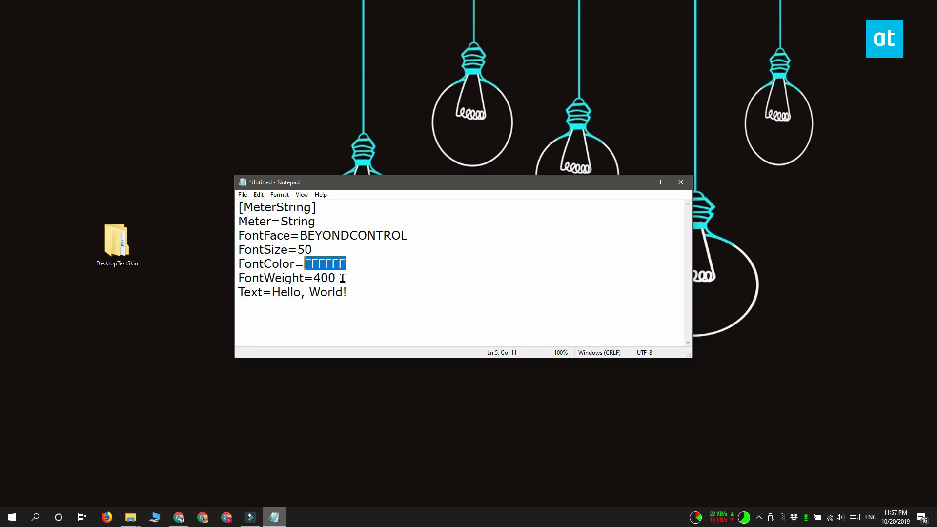
drag(342, 278, 313, 278)
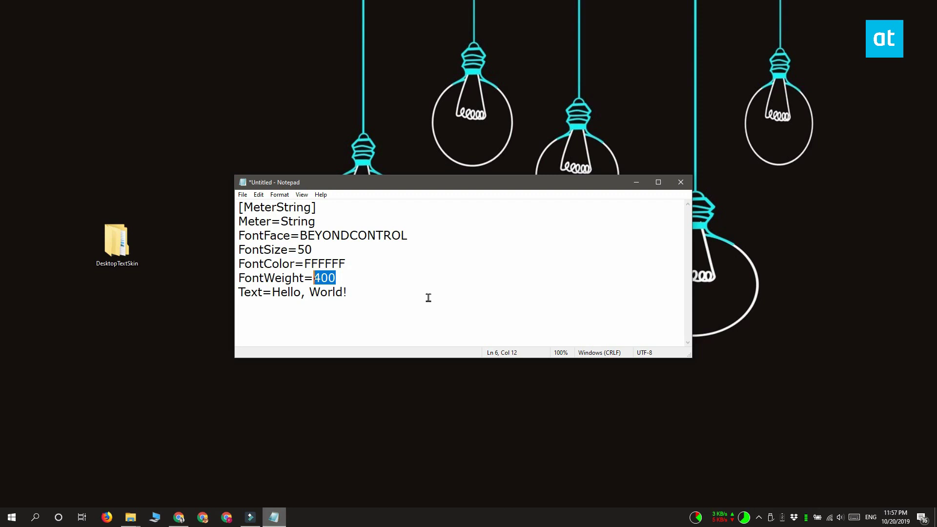
drag(429, 298, 272, 293)
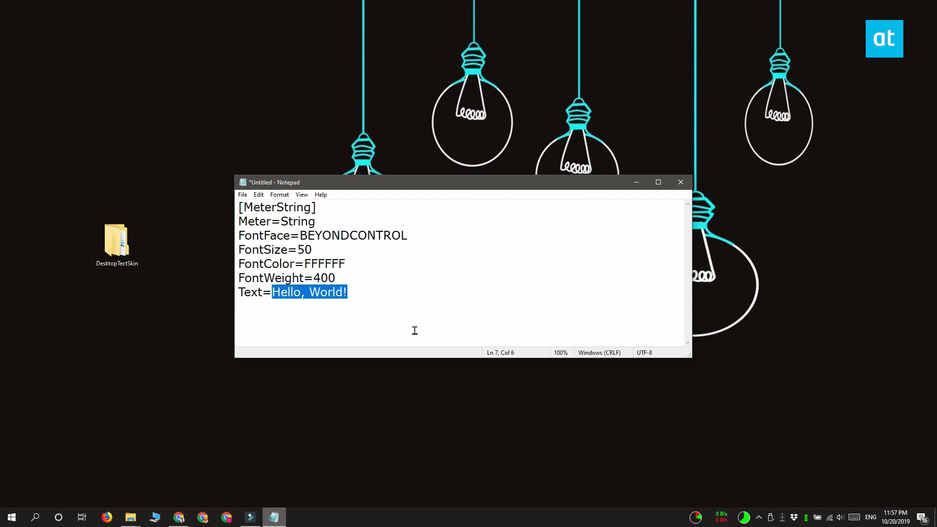
click(415, 330)
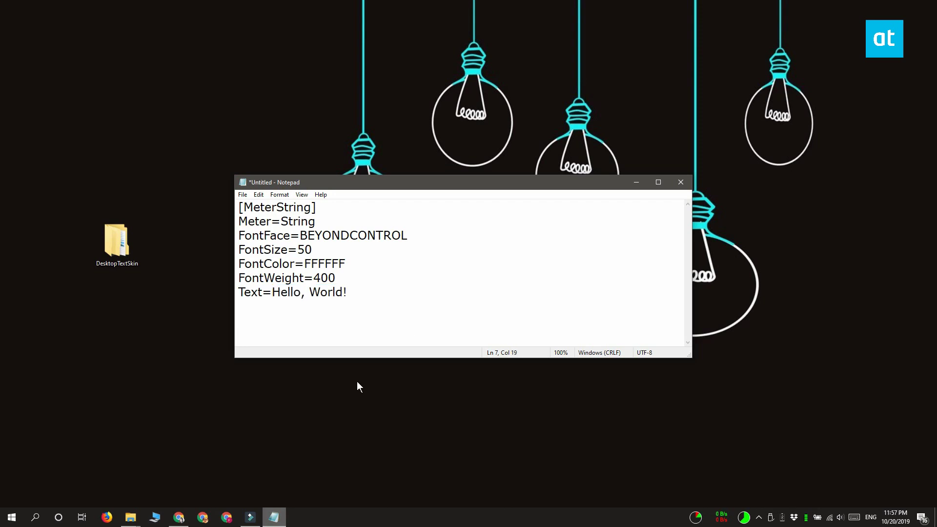
Save the skin code as desktoptextskin.ini, type All Files (*.*), in DesktopTextSkin.
key(ctrl+s)
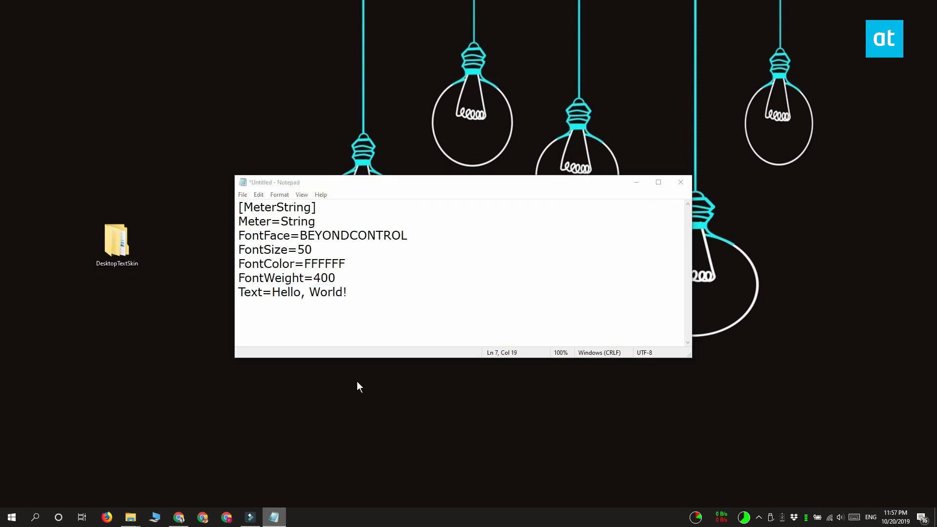
double_click(408, 294)
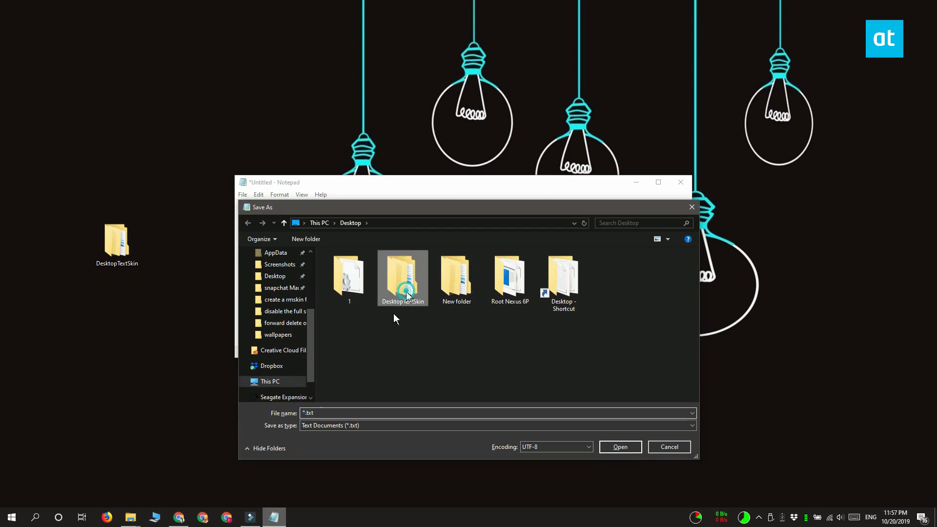
click(379, 414)
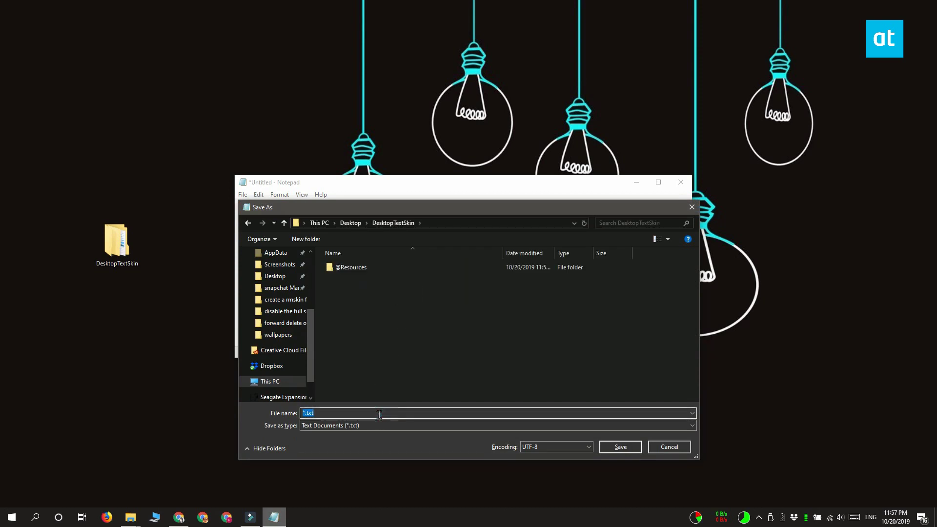
text(desktoptextskin.ini)
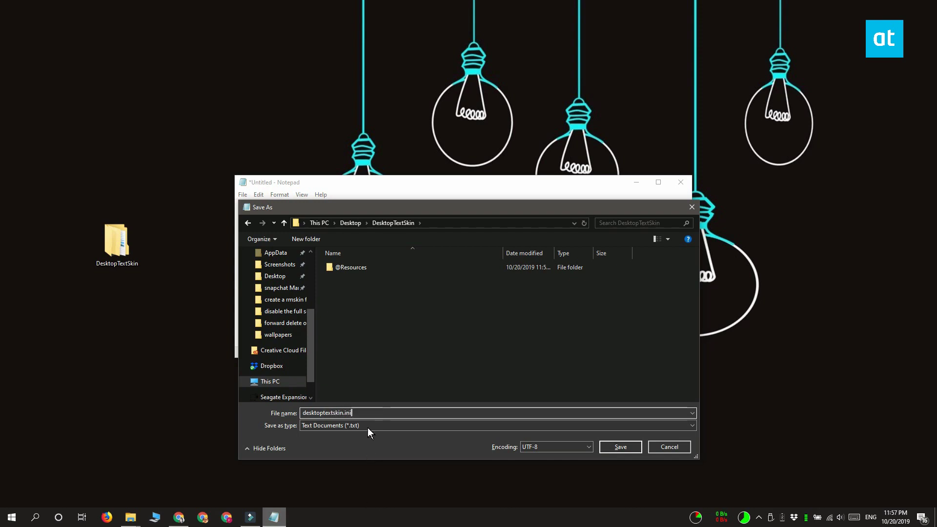
click(368, 427)
click(357, 440)
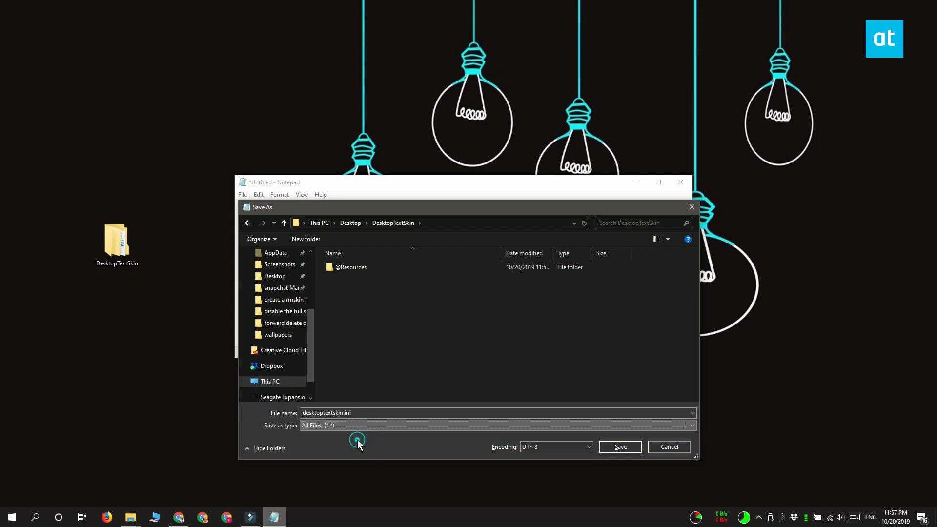
click(616, 446)
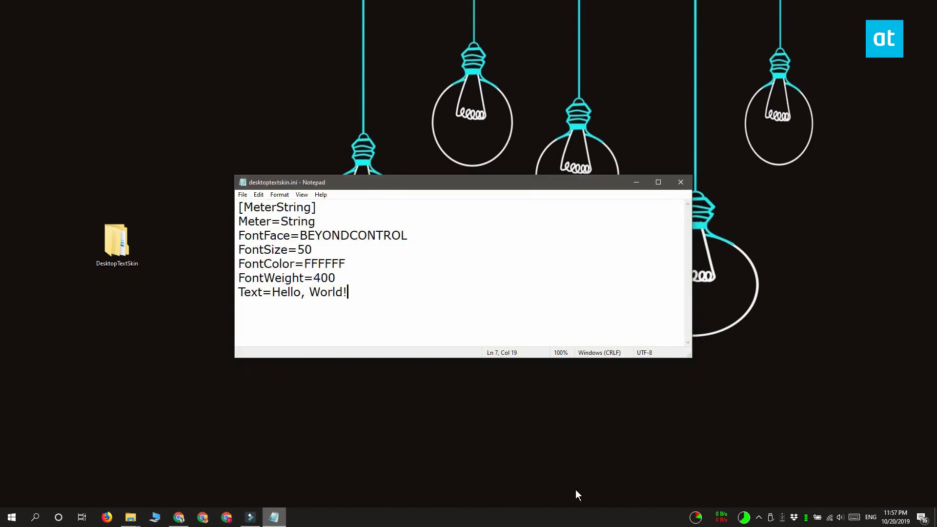
Close Notepad, launch Rainmeter from the Start menu, and open Manage Rainmeter.
click(680, 184)
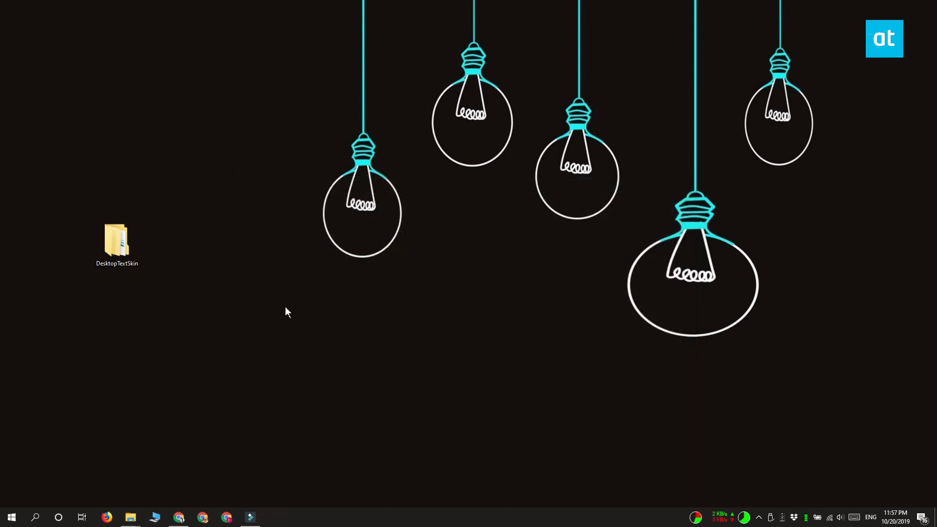
click(11, 518)
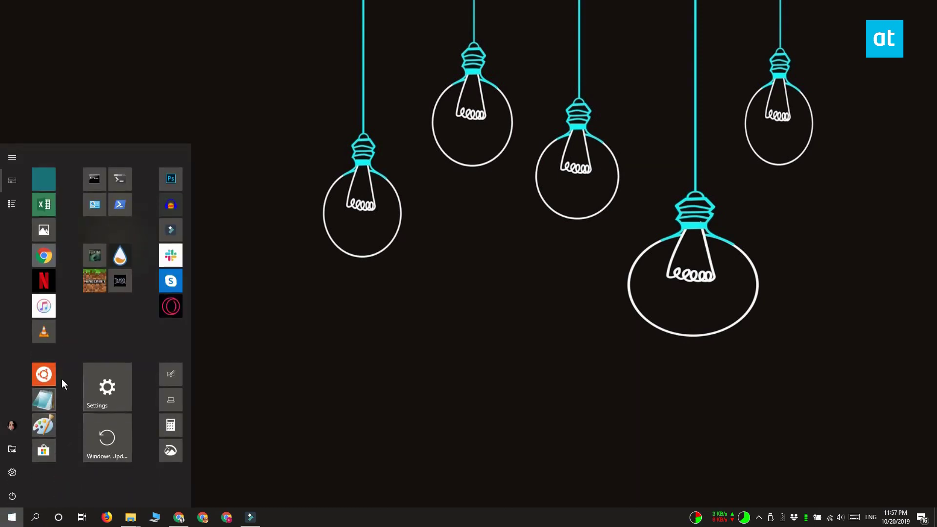
click(120, 256)
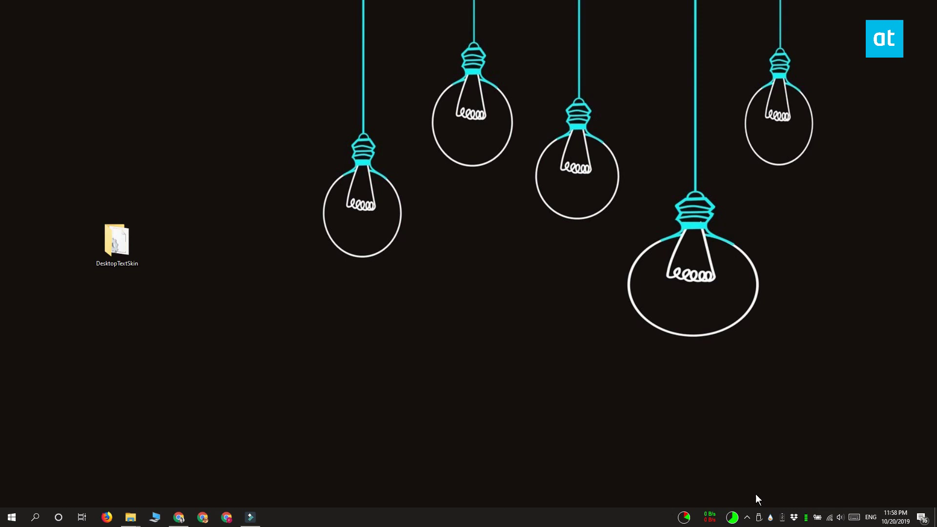
click(770, 517)
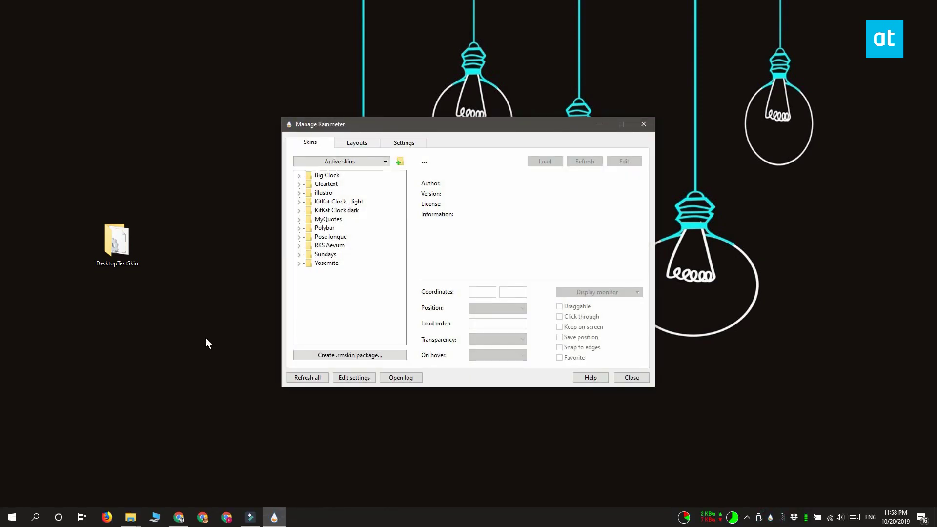
Start a new .rmskin package named DesktopTextskin with the author's name and version 1.
click(364, 355)
text(DesktopTexts)
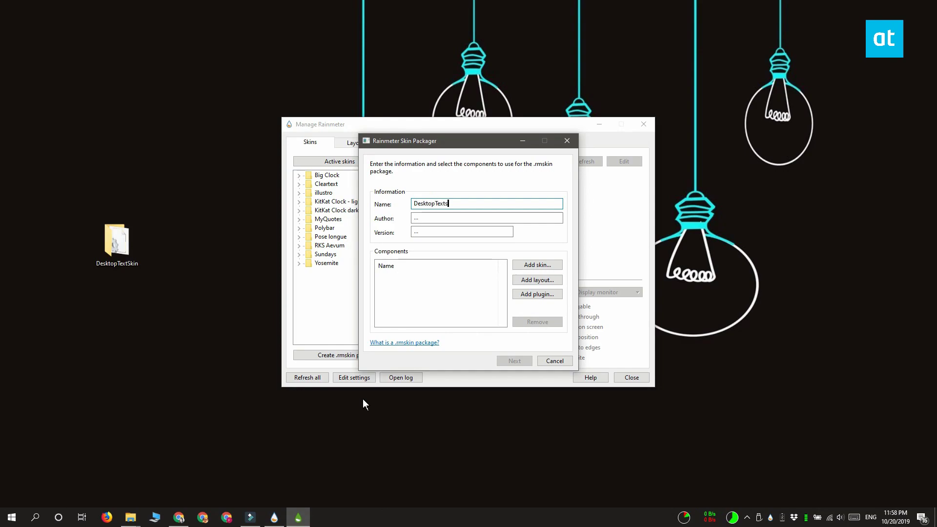
text(kin)
click(439, 218)
text(Fatima Wahab)
click(458, 233)
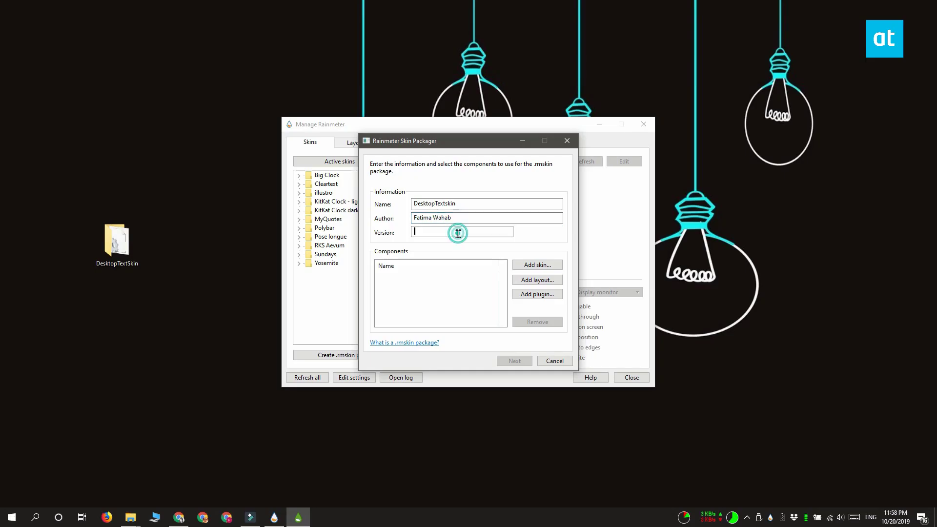
text(1)
Add the DesktopTextSkin custom folder as the package's skin and continue to options.
click(552, 262)
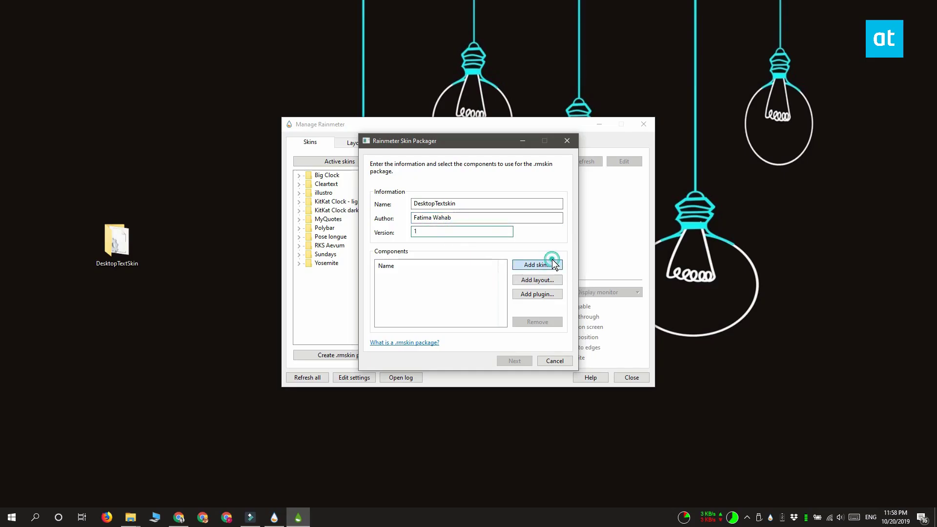
click(420, 256)
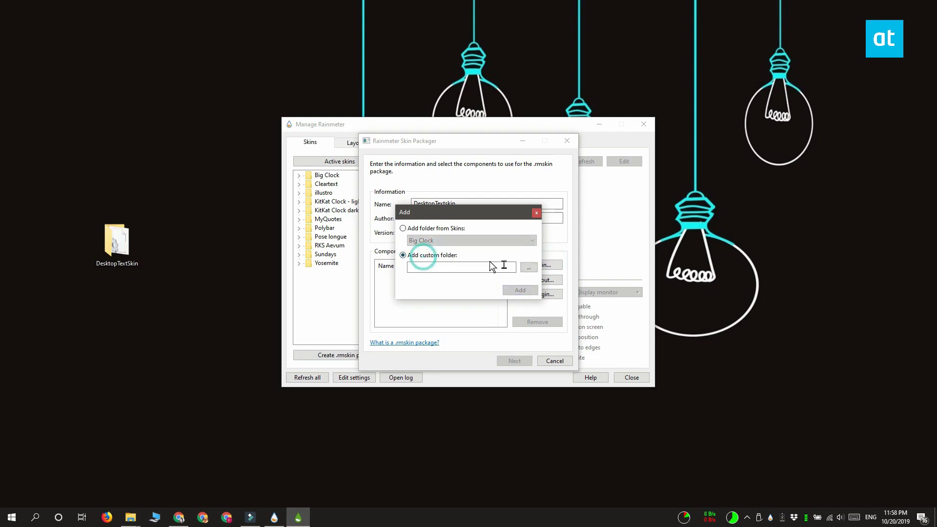
click(527, 269)
click(452, 310)
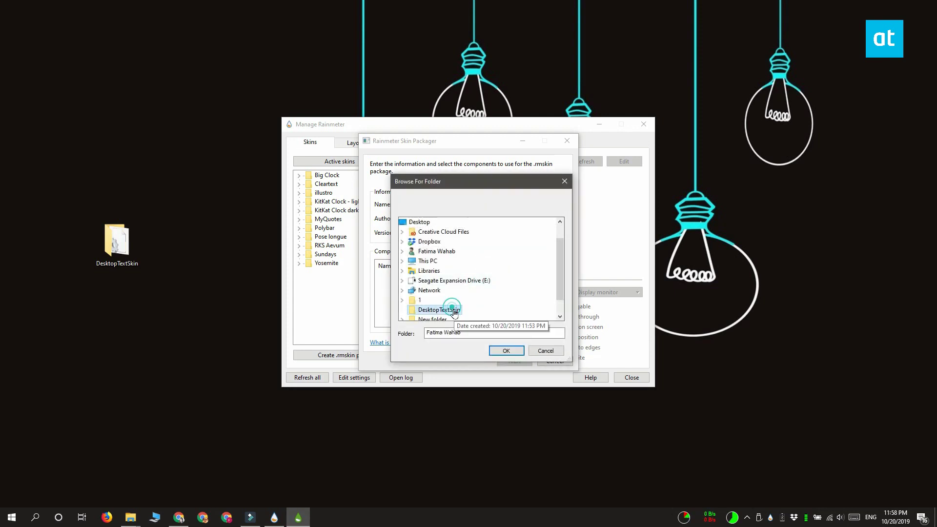
click(506, 351)
click(520, 290)
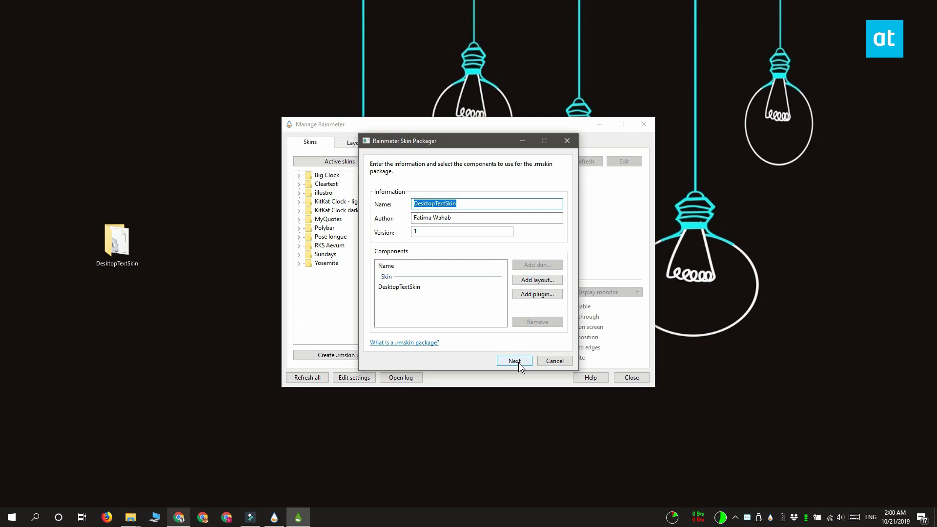
click(515, 361)
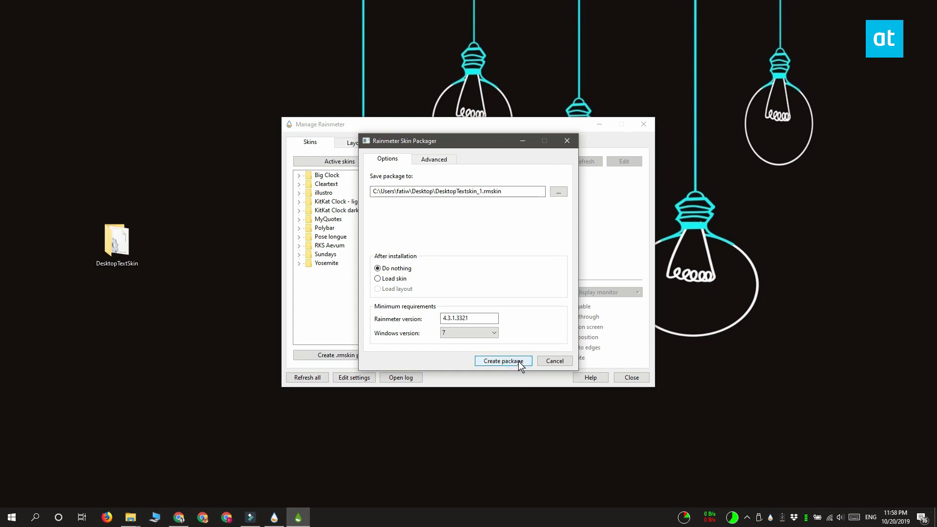
Build DesktopTextSkin_1.rmskin on the desktop, then open it and install it.
click(520, 362)
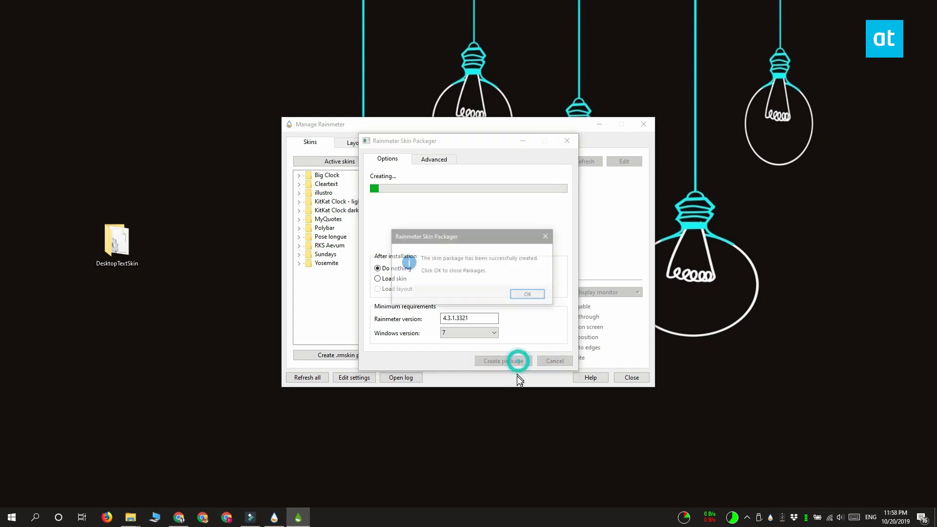
click(529, 296)
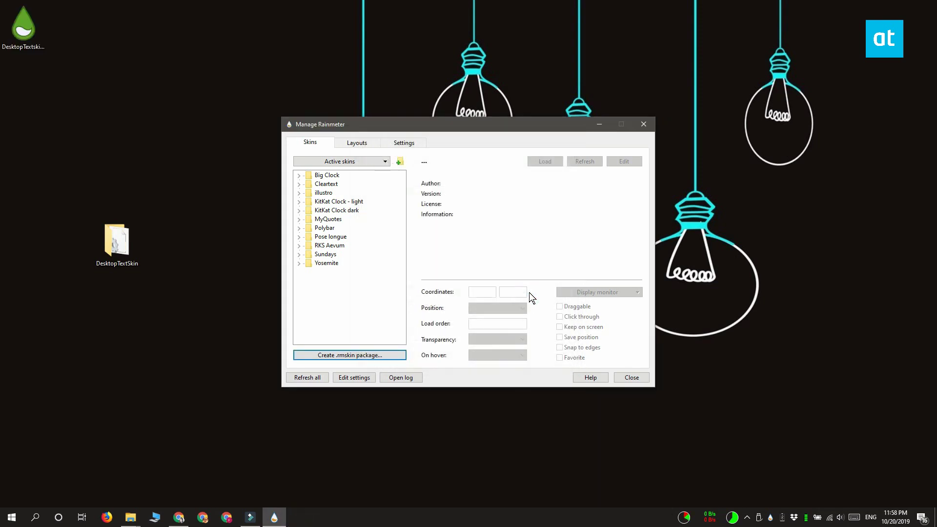
click(599, 124)
double_click(27, 29)
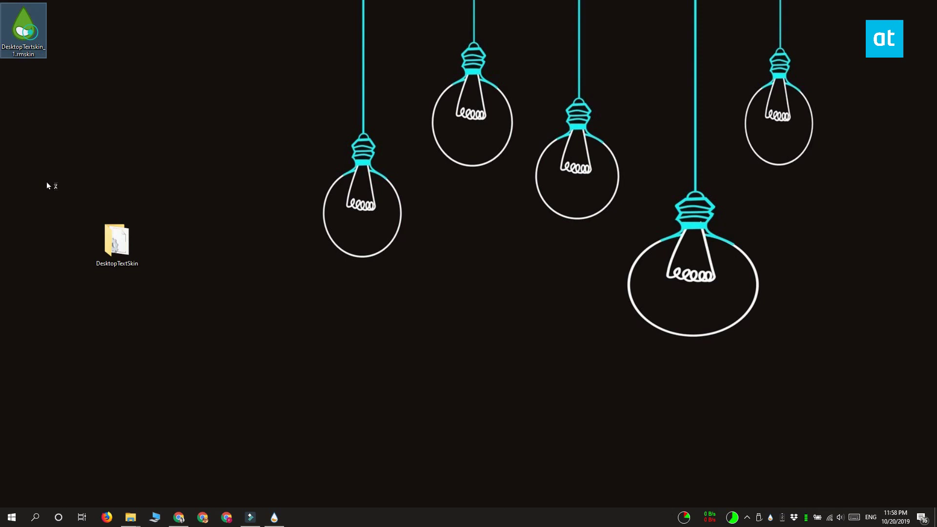
click(500, 332)
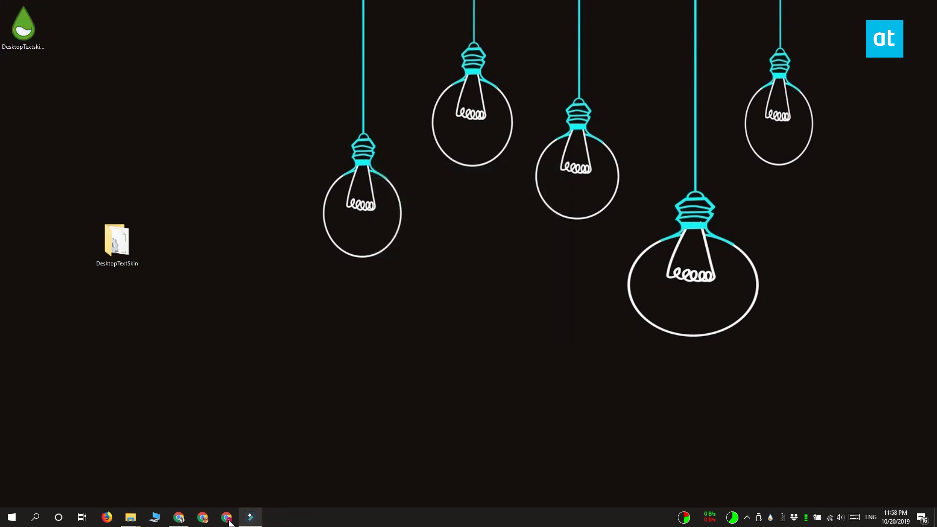
Load desktoptextskin.ini from Manage Rainmeter so HELLO, WORLD! shows on the desktop.
click(770, 519)
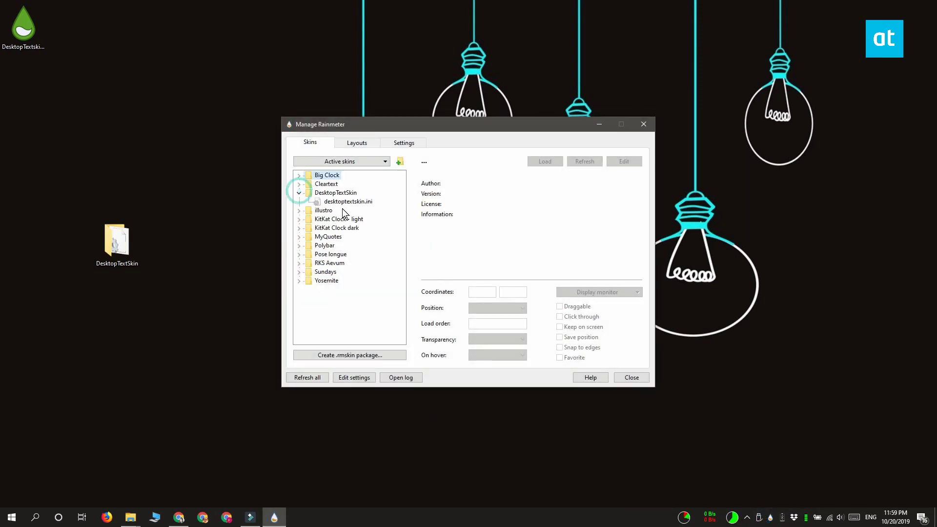
click(347, 201)
click(538, 166)
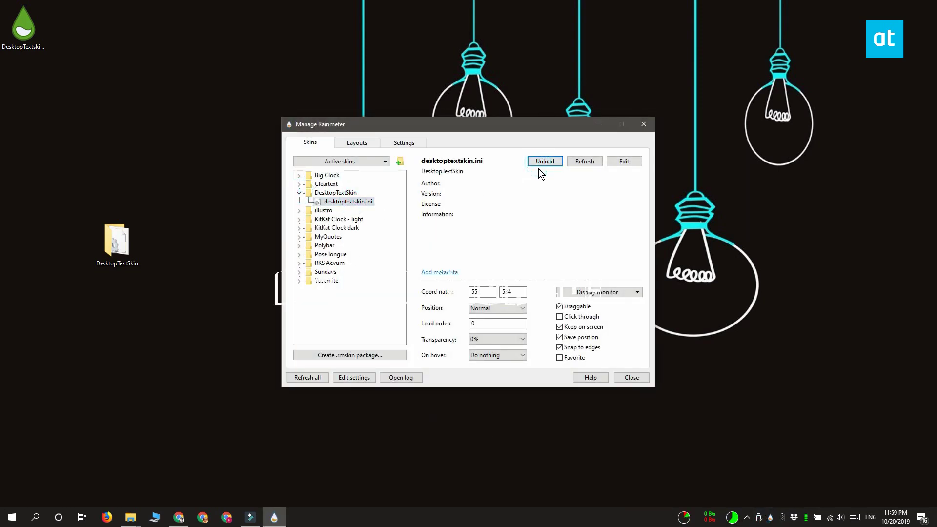
click(597, 124)
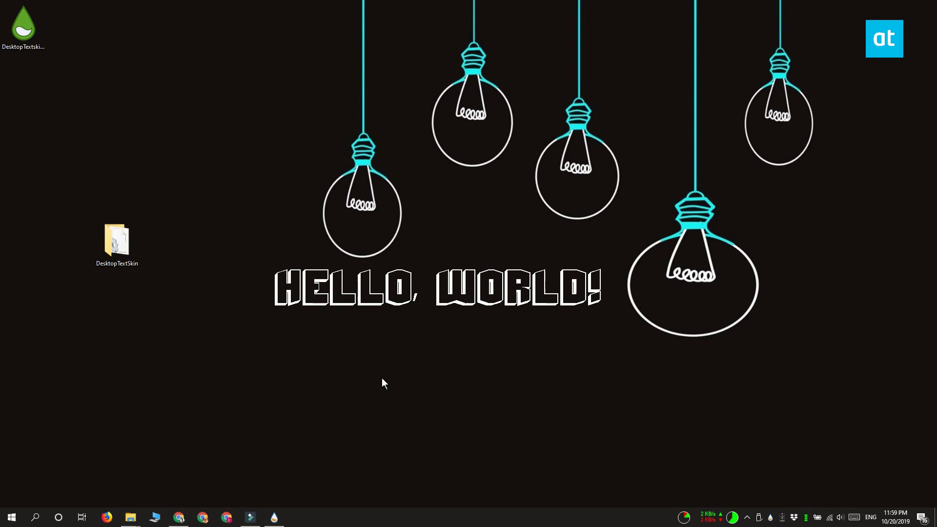
Open desktoptextskin.ini in Notepad from the Rainmeter skin manager's Edit button.
click(274, 516)
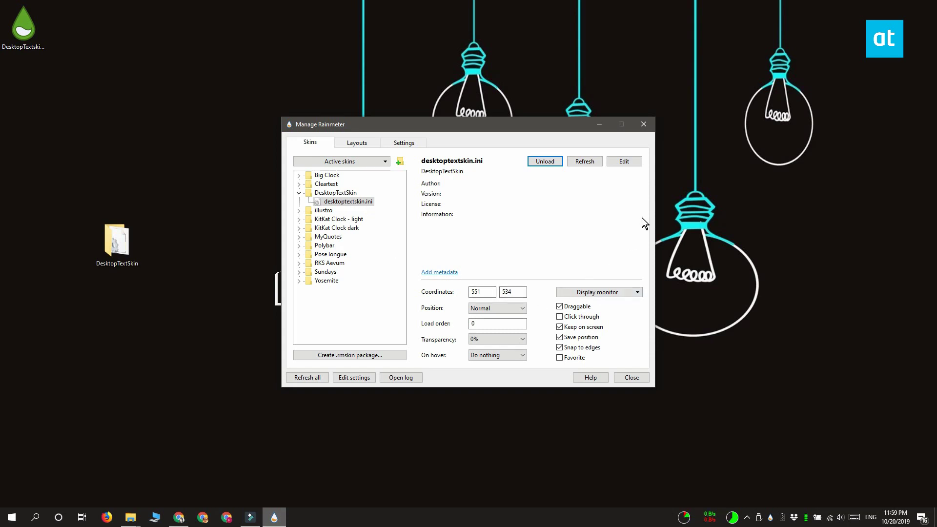
click(623, 163)
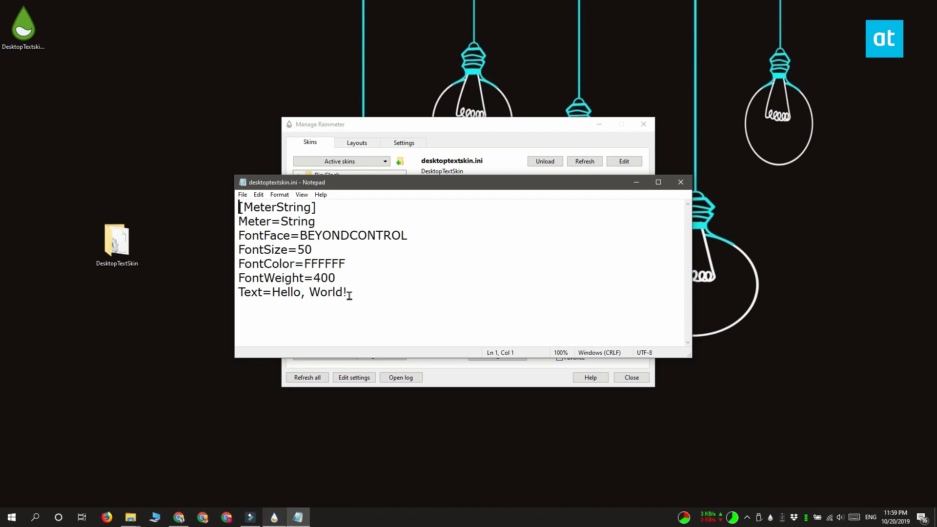
Replace 'Hello, World!' after Text= with 'Save martha!!!!!' and save the file.
drag(349, 295, 273, 296)
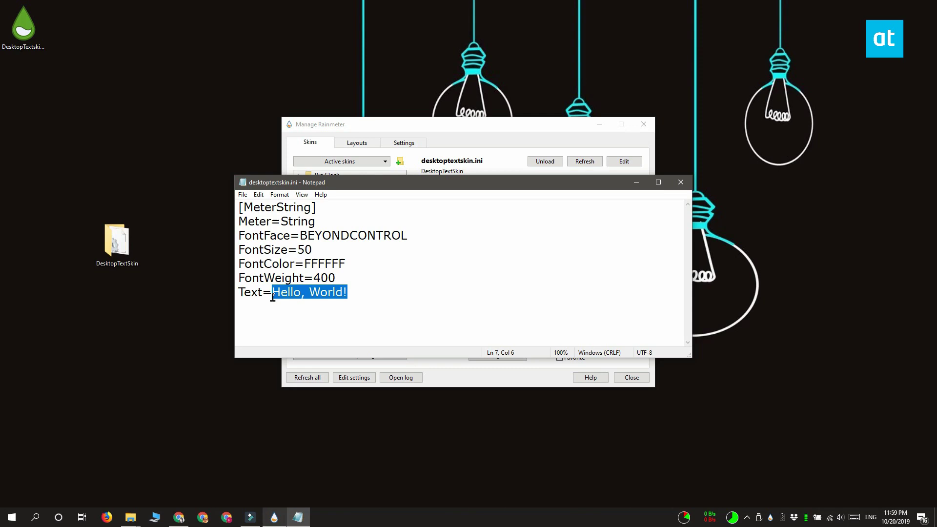
text(Save ma)
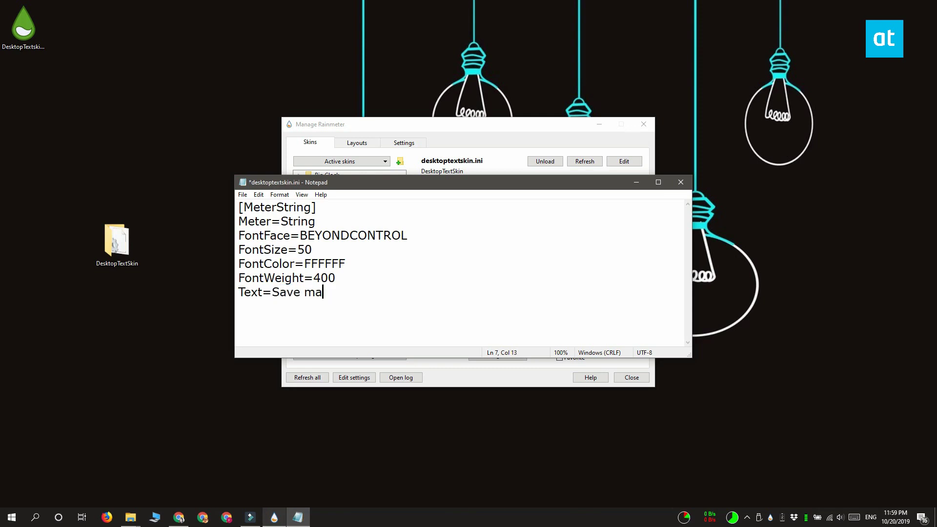
text(rtha!!!!!)
key(ctrl+s)
click(637, 183)
Refresh the skin so the desktop displays SAVE MARTHA!!!!! in BEYONDCONTROL.
click(576, 163)
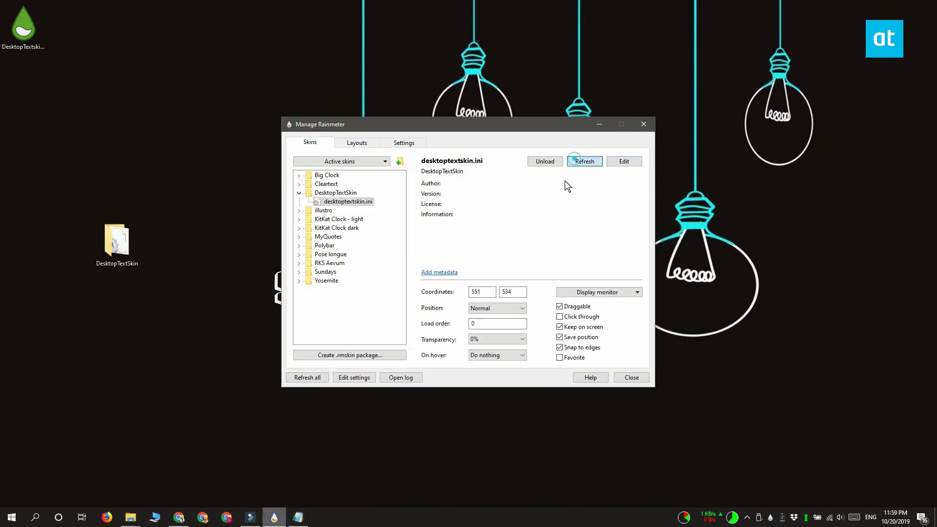
click(600, 125)
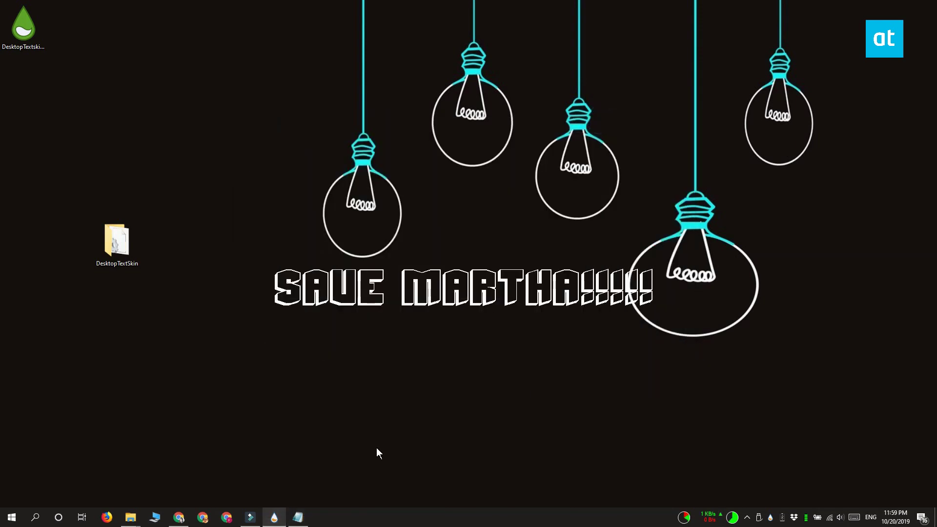